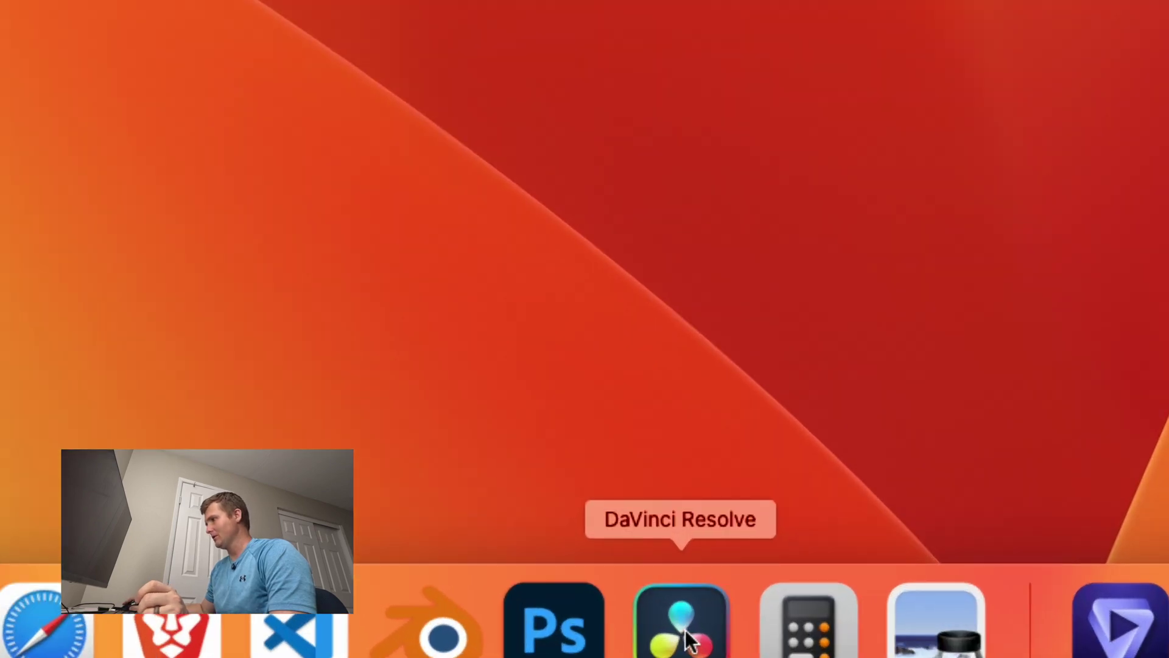
Launch DaVinci Resolve from the Dock to reach the Project Manager and its local projects
click(685, 633)
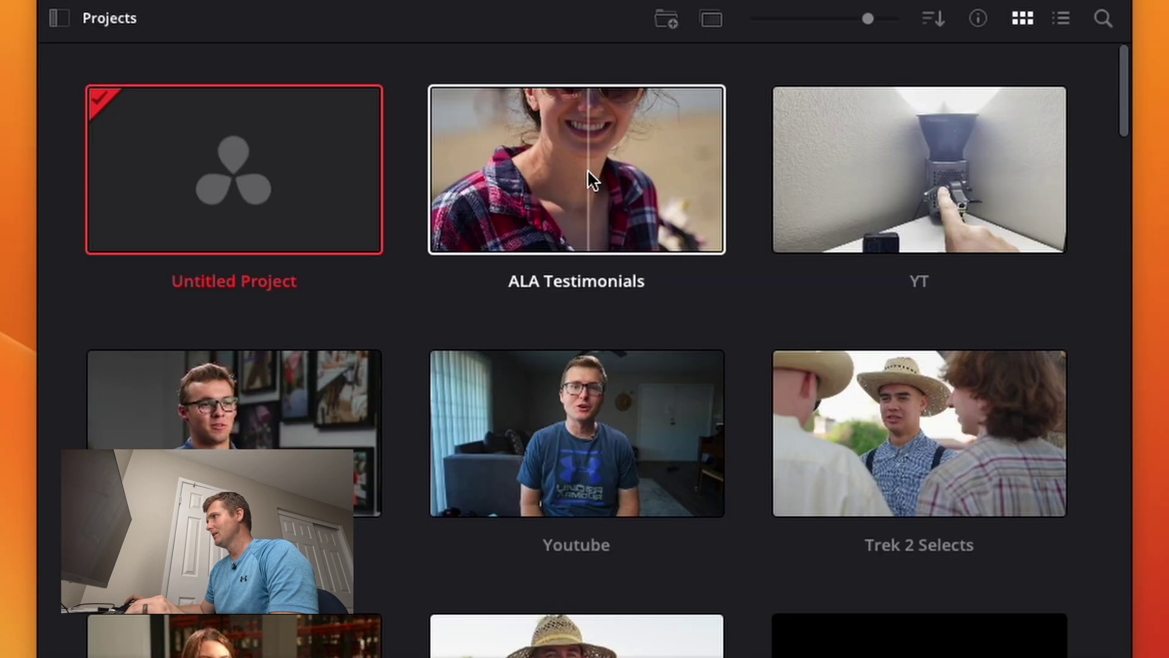
Choose Export Project… for ALA Testimonials in the Project Manager
right_click(585, 273)
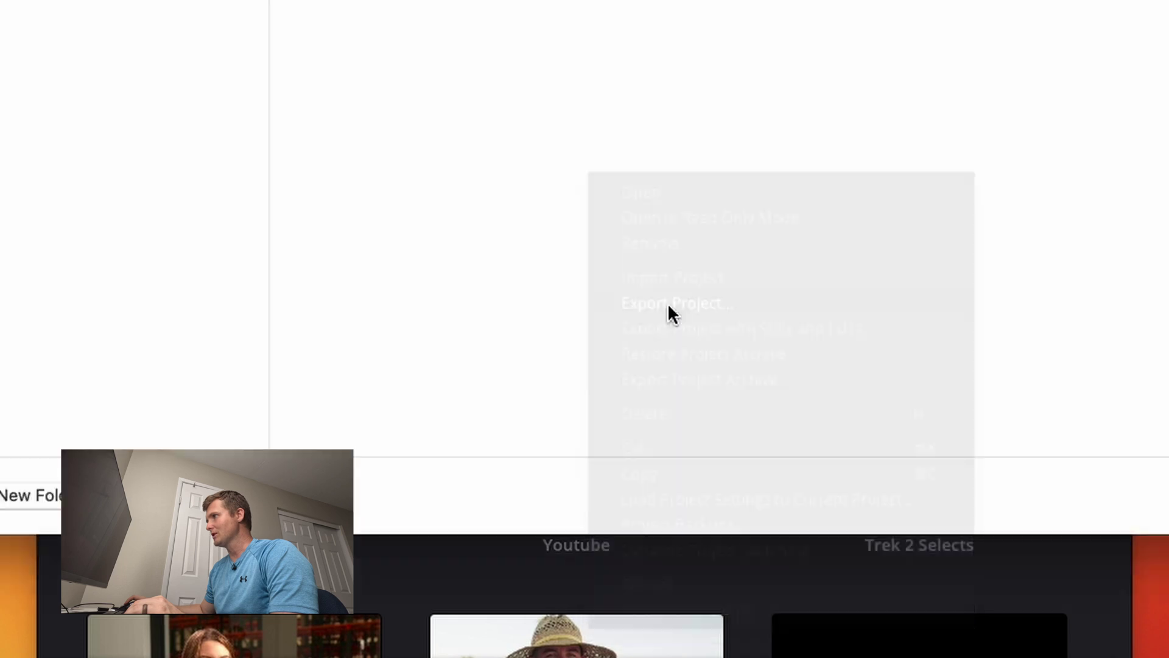
click(667, 302)
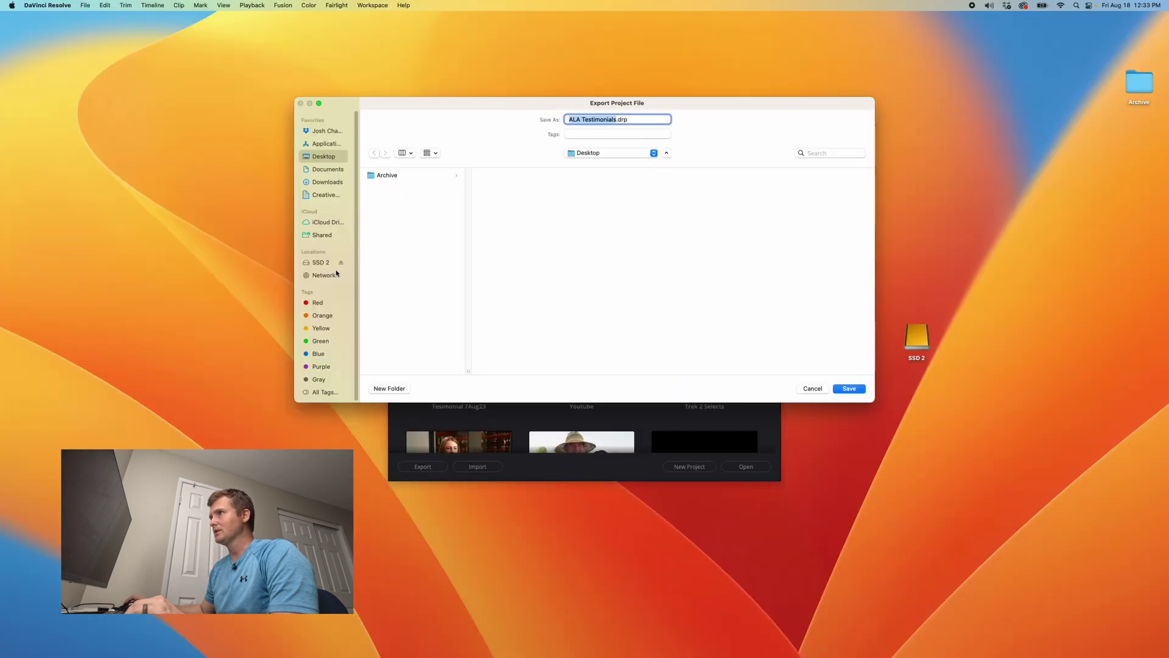
Save ALA Testimonials.drp to the Desktop and move its icon to the desktop's left side
click(850, 391)
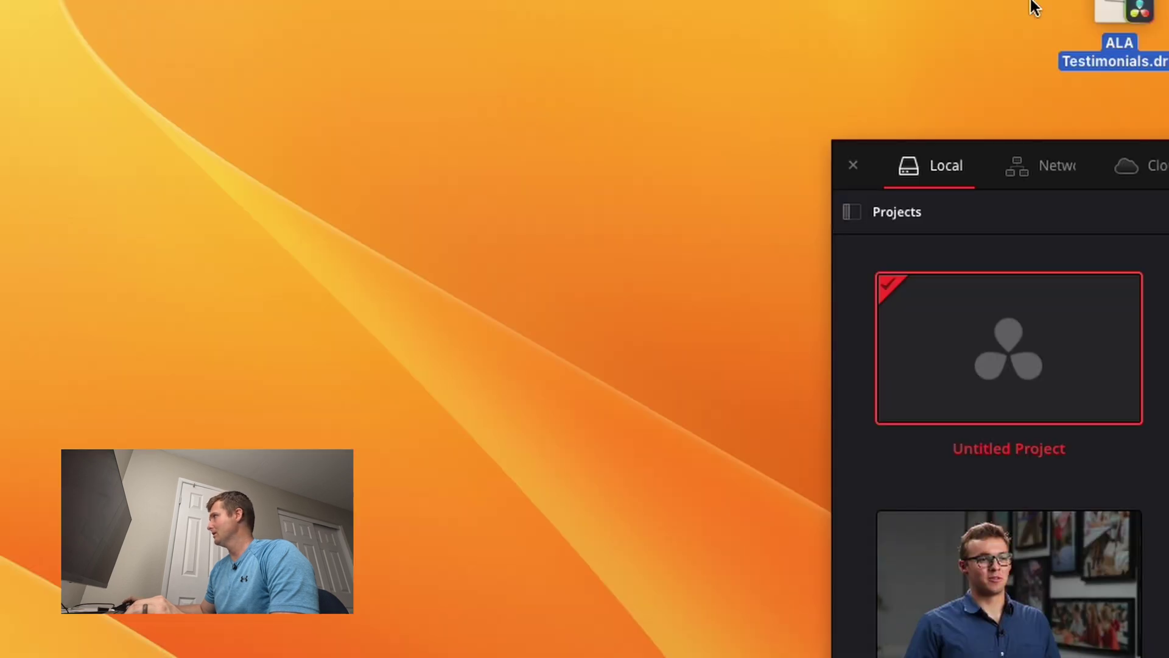
drag(504, 134, 277, 212)
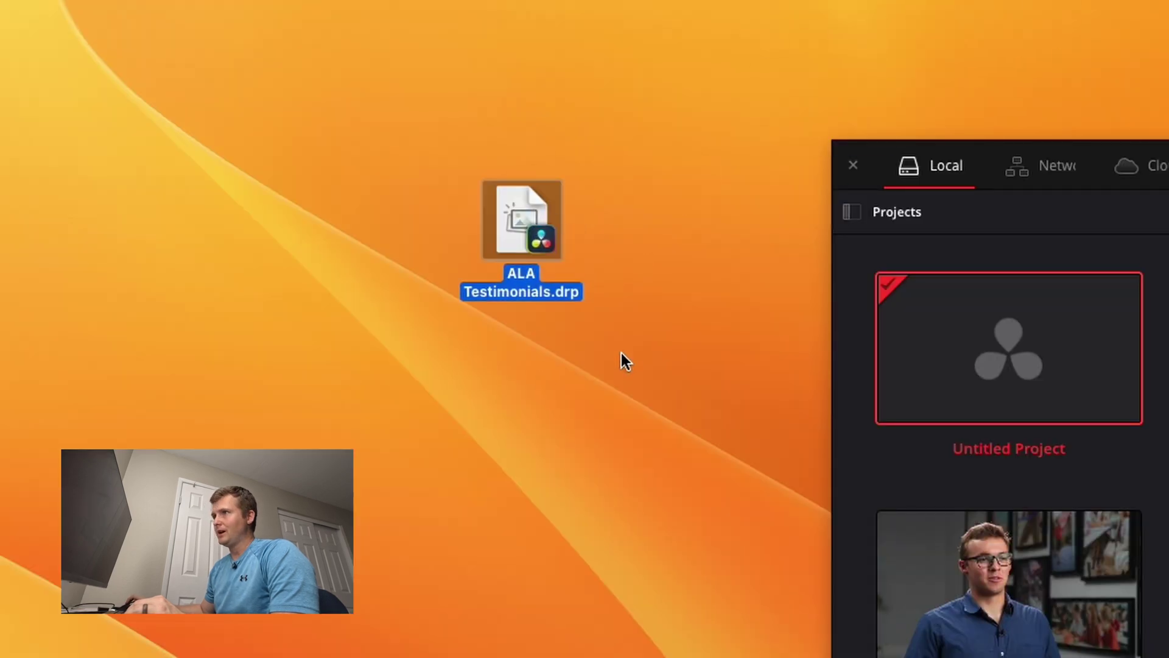
click(600, 320)
drag(505, 216, 424, 301)
click(316, 252)
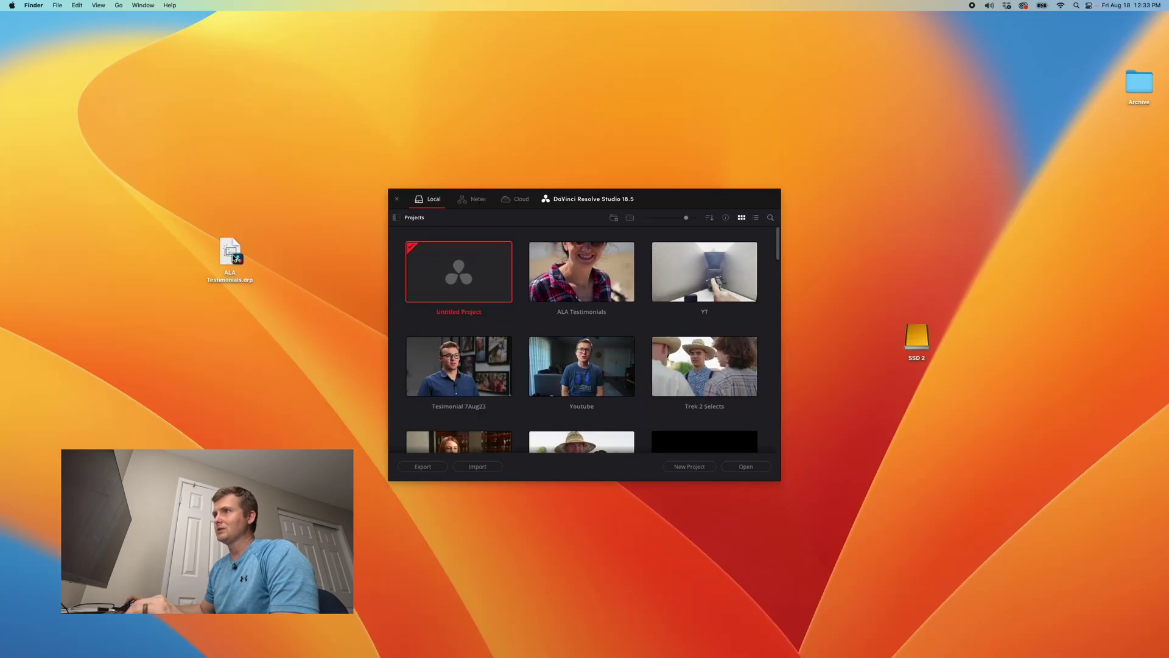
Import ALA Testimonials.drp as Copy of ALA Testimonials and scrub Timeline 2 to 01:00:45:02
double_click(235, 258)
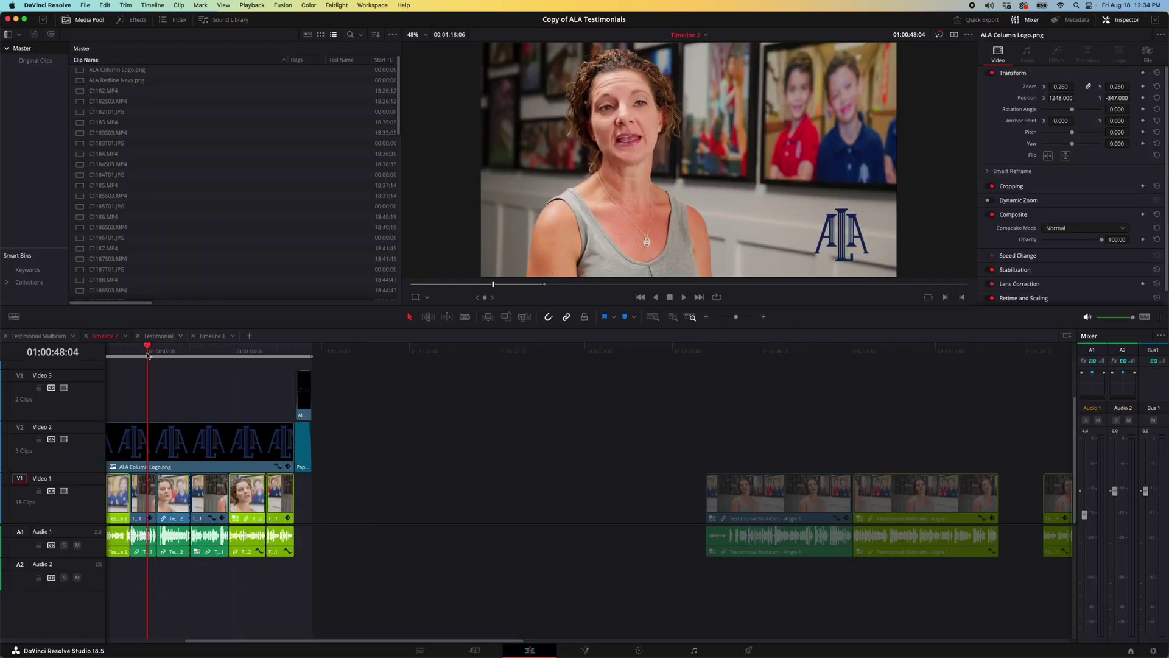
drag(146, 352, 186, 365)
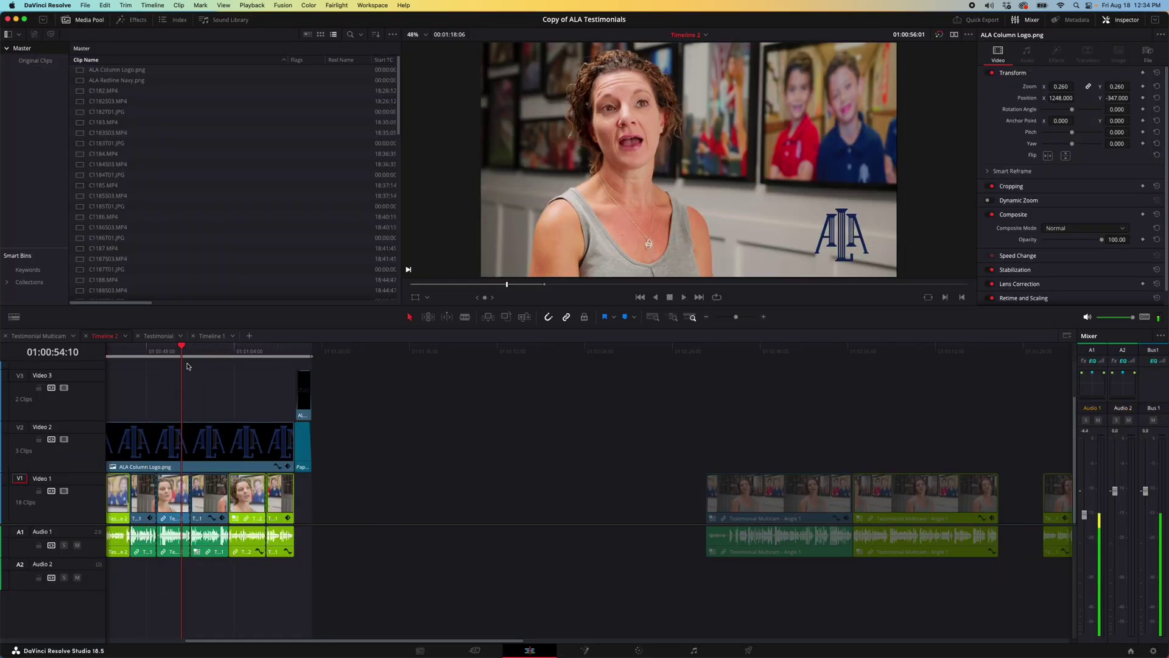
scroll(137, 187, down, 15)
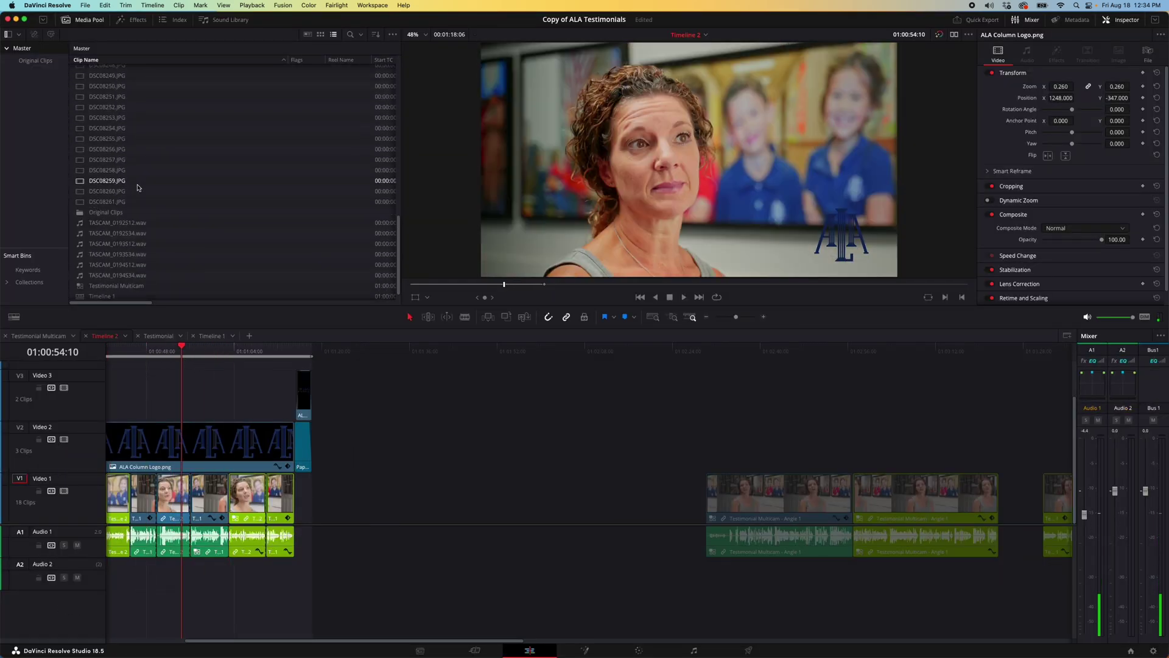
scroll(138, 187, up, 15)
scroll(211, 415, up, 2)
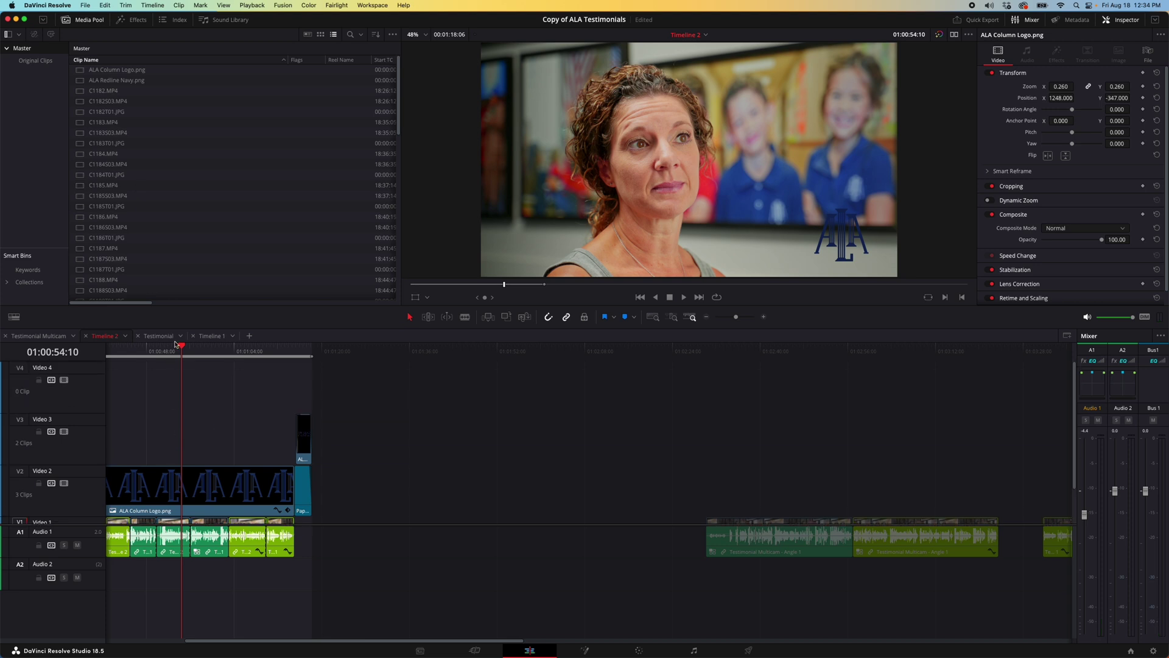
drag(181, 353, 130, 352)
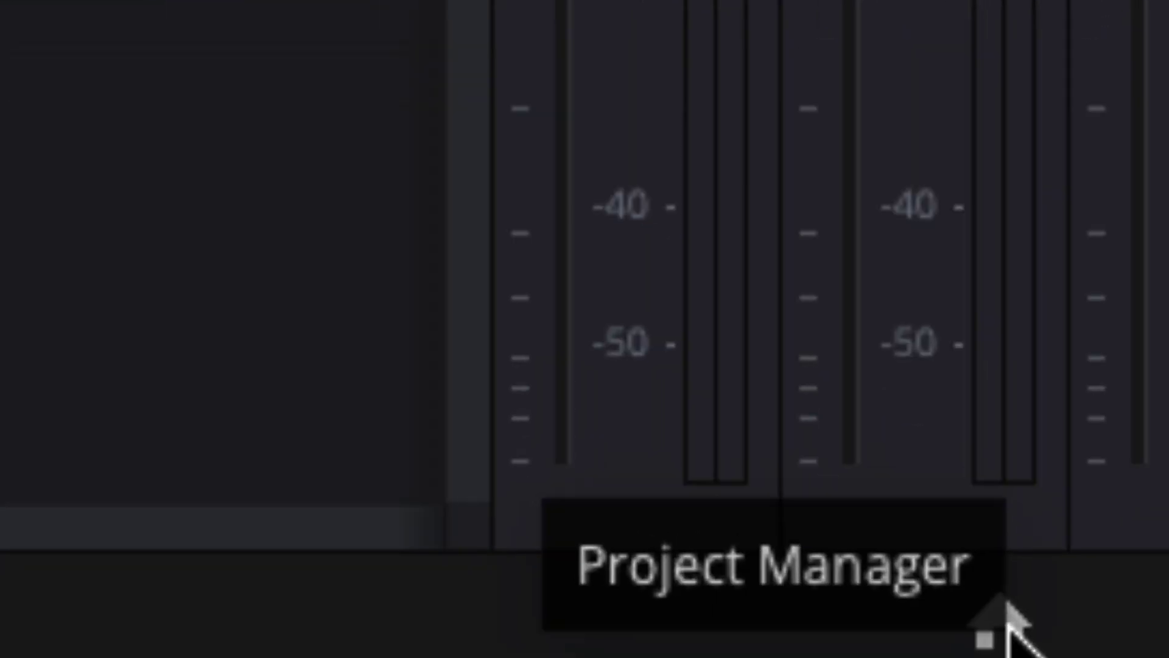
Export an ALA Testimonials project archive with Media Files into a new Archive folder on SSD 2
click(1005, 603)
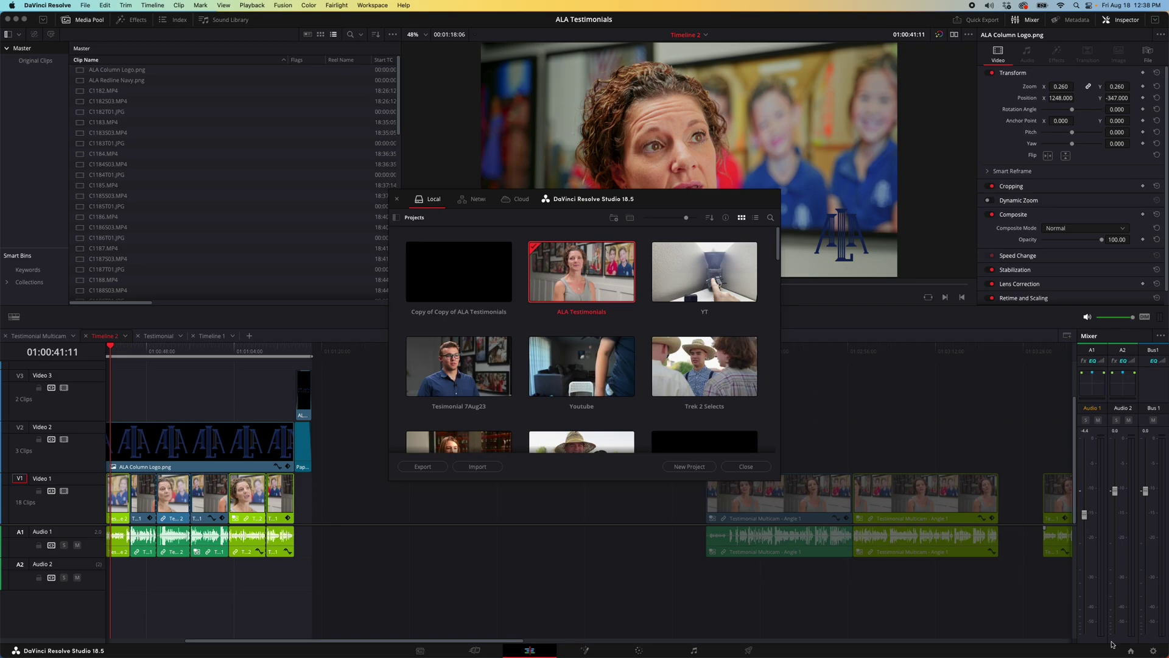
right_click(585, 272)
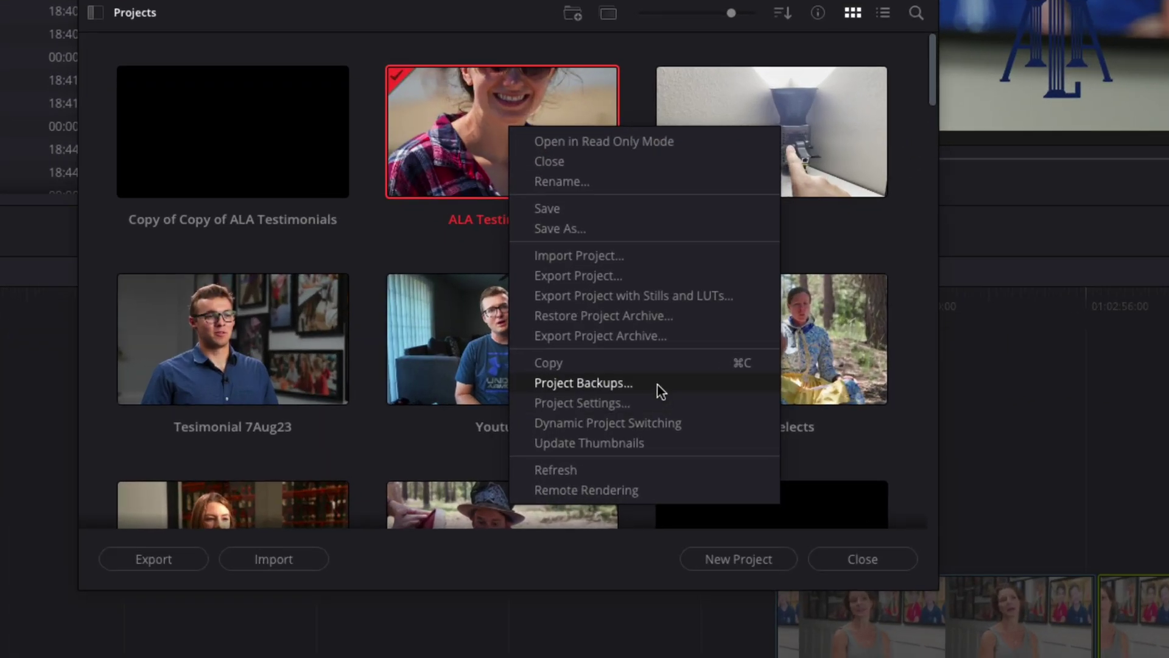
click(609, 338)
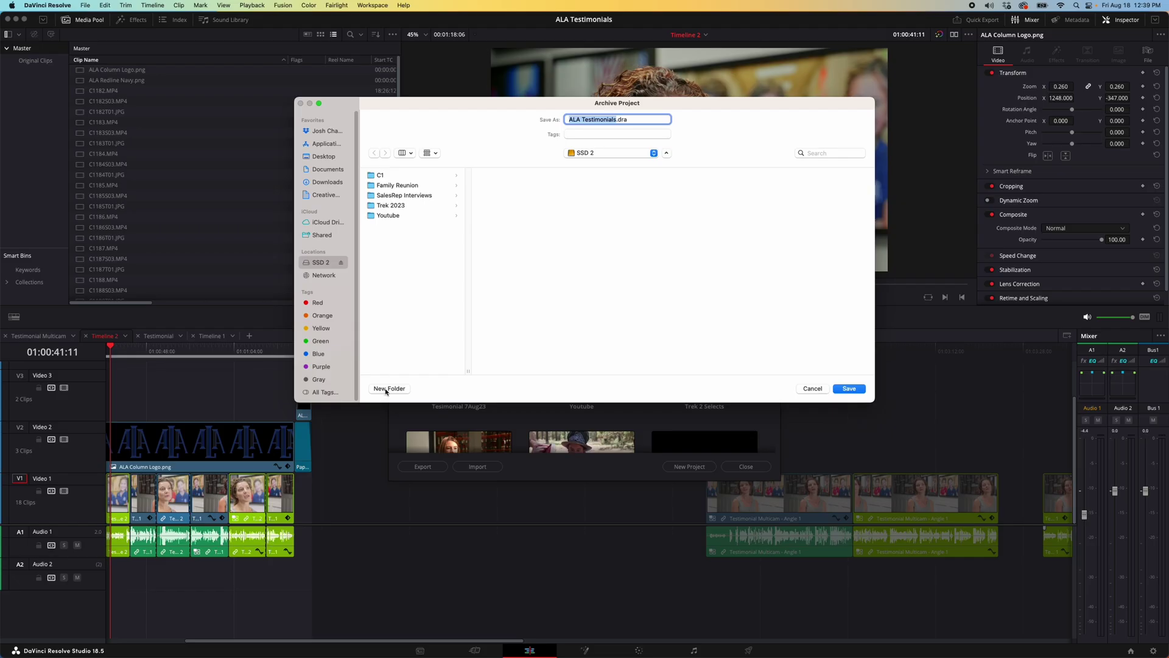
click(387, 388)
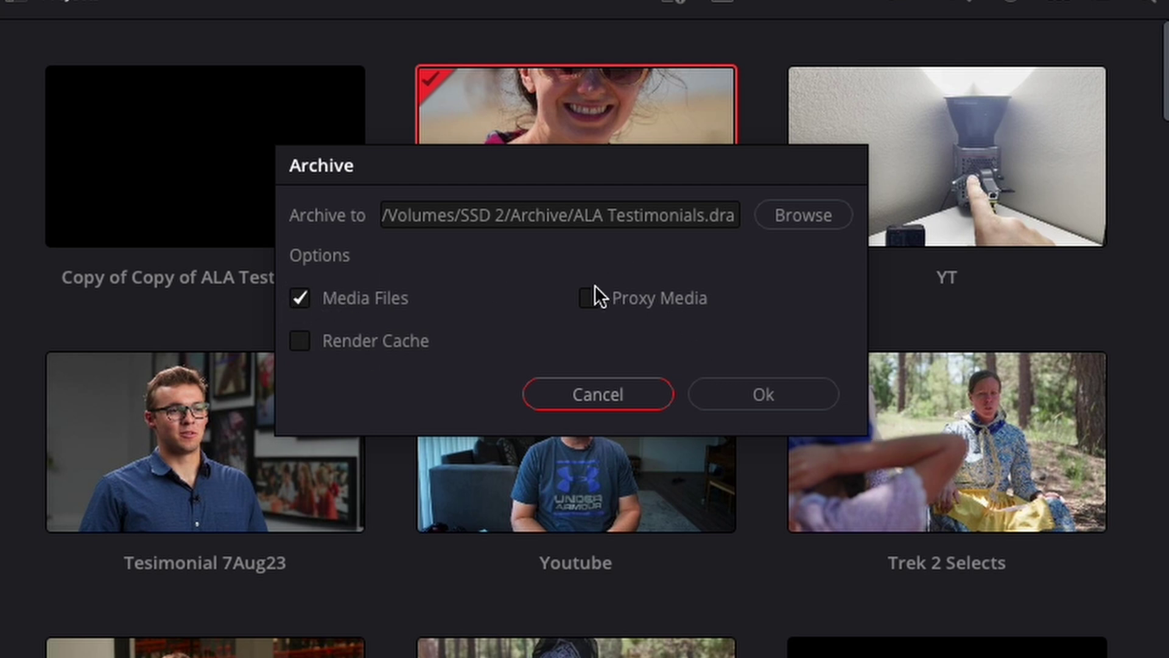
click(733, 398)
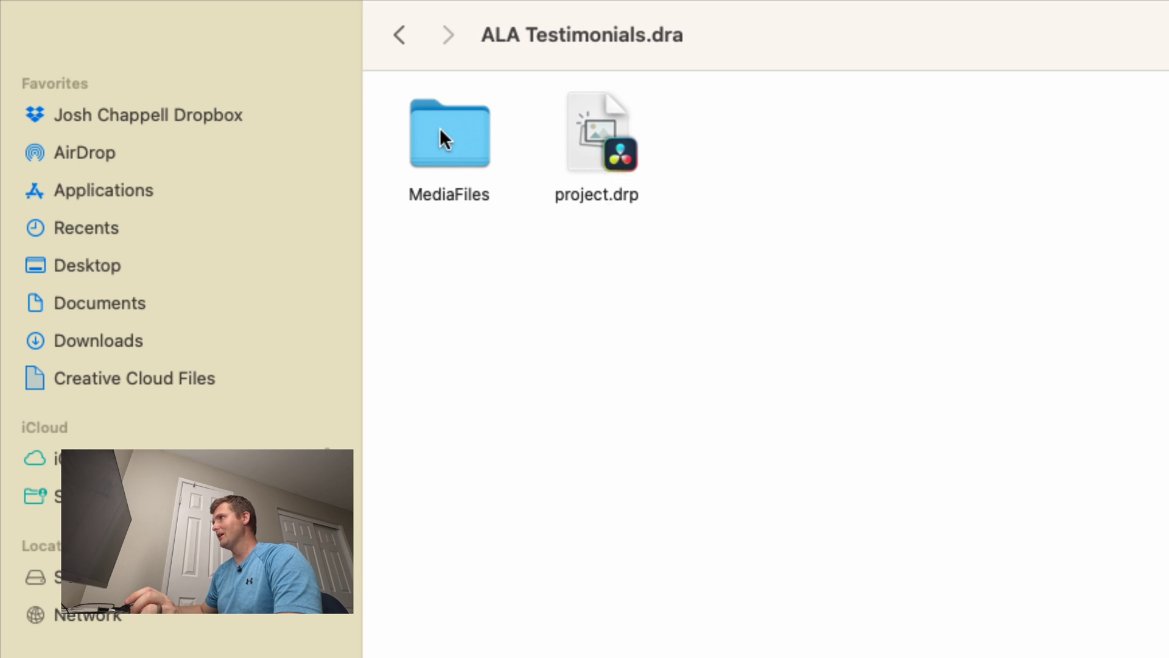
Browse the archived video clips in MediaFiles > ACam > PRIVATE > M4ROOT > CLIP
double_click(459, 140)
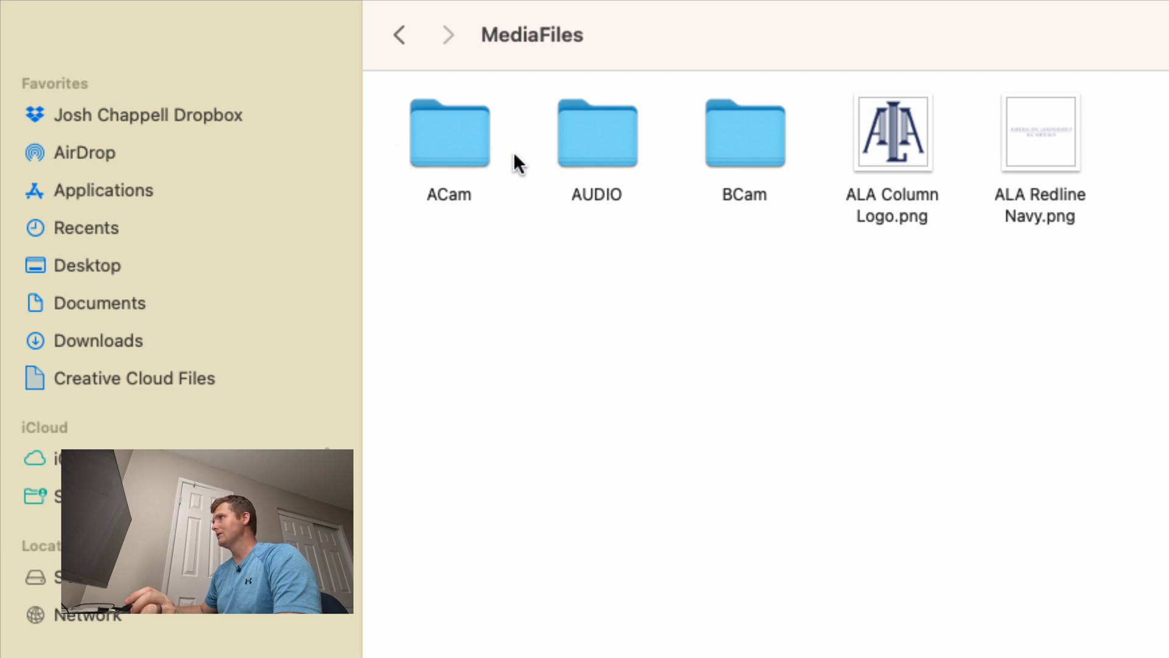
double_click(449, 149)
double_click(460, 152)
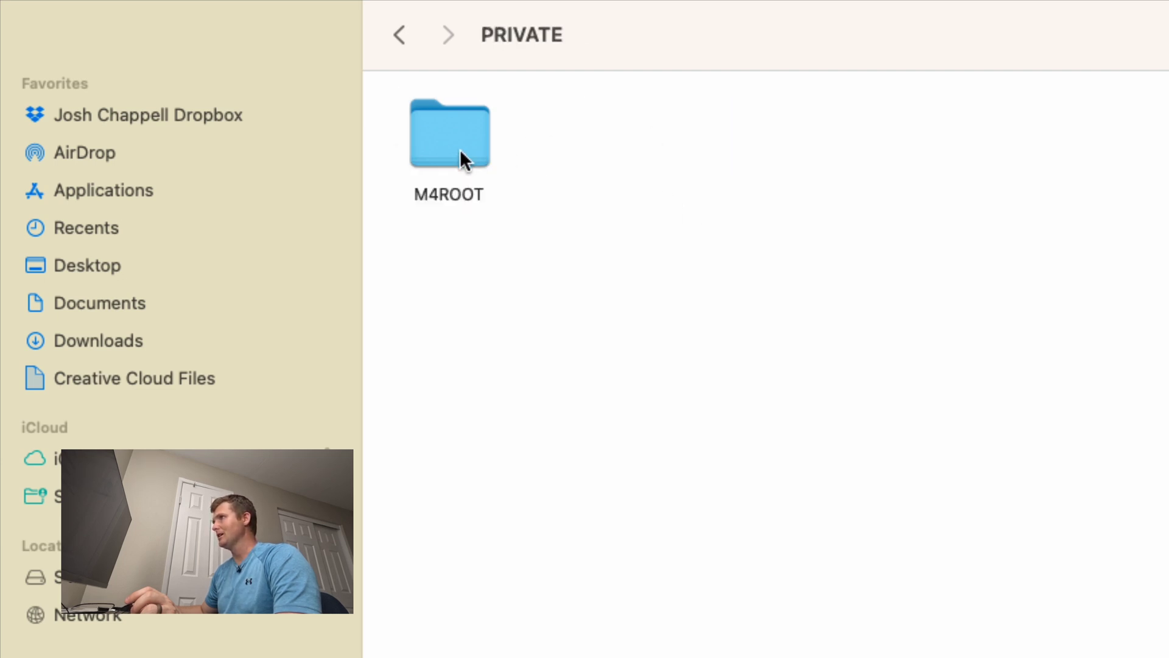
double_click(459, 149)
double_click(453, 140)
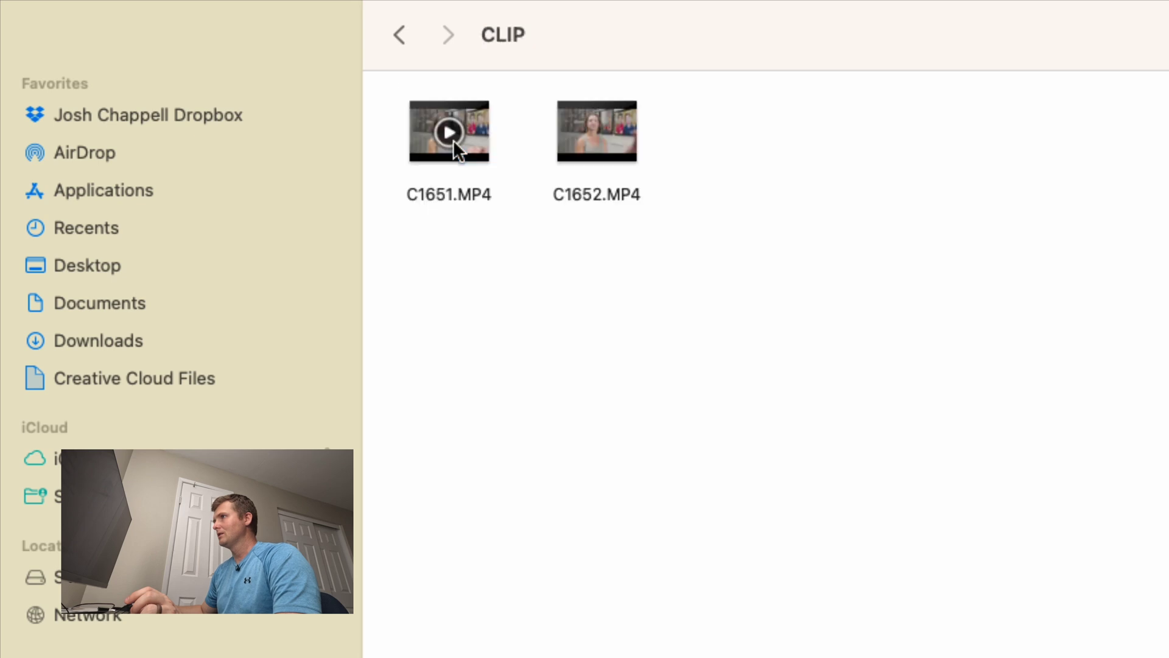
click(400, 35)
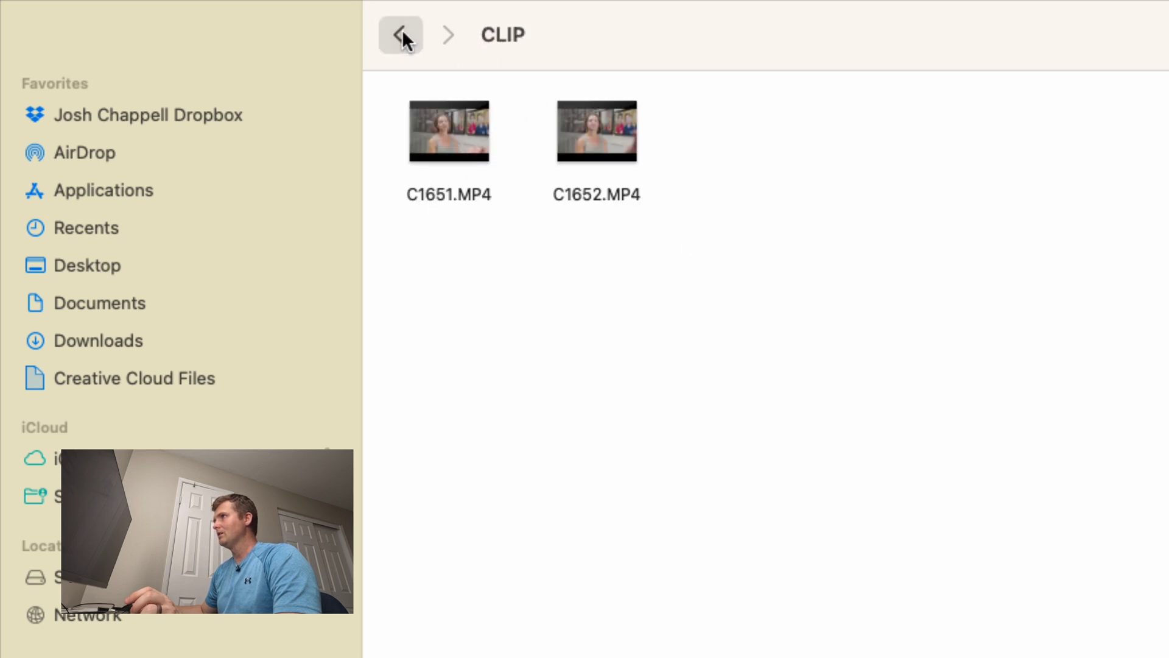
click(400, 35)
double_click(441, 141)
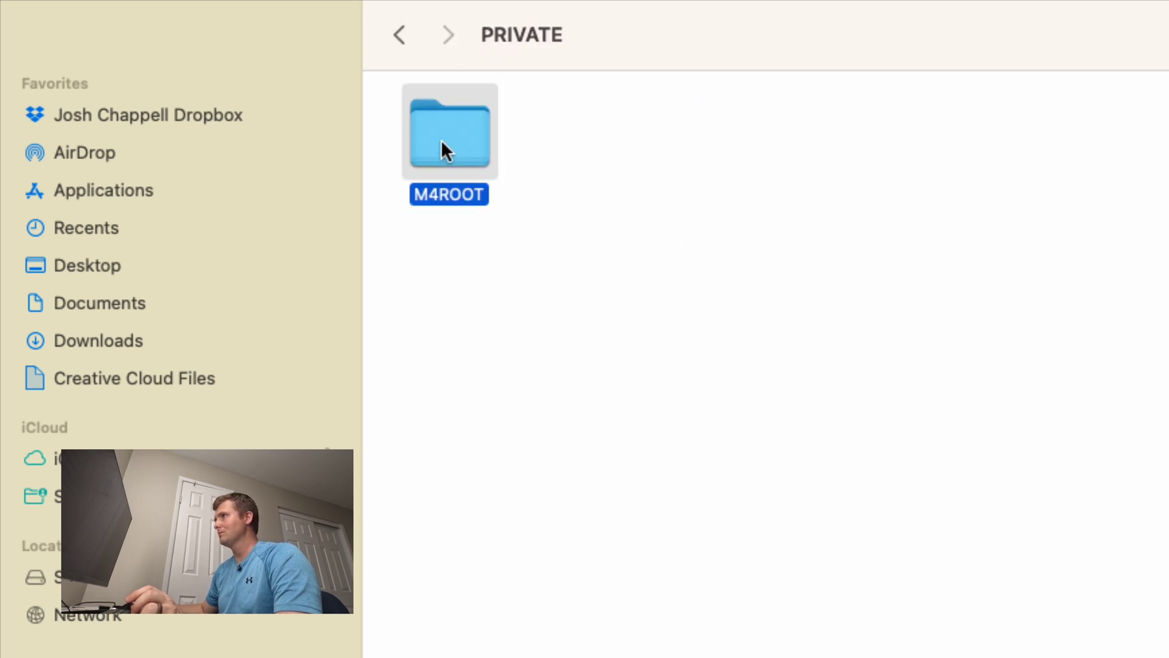
click(452, 143)
double_click(452, 143)
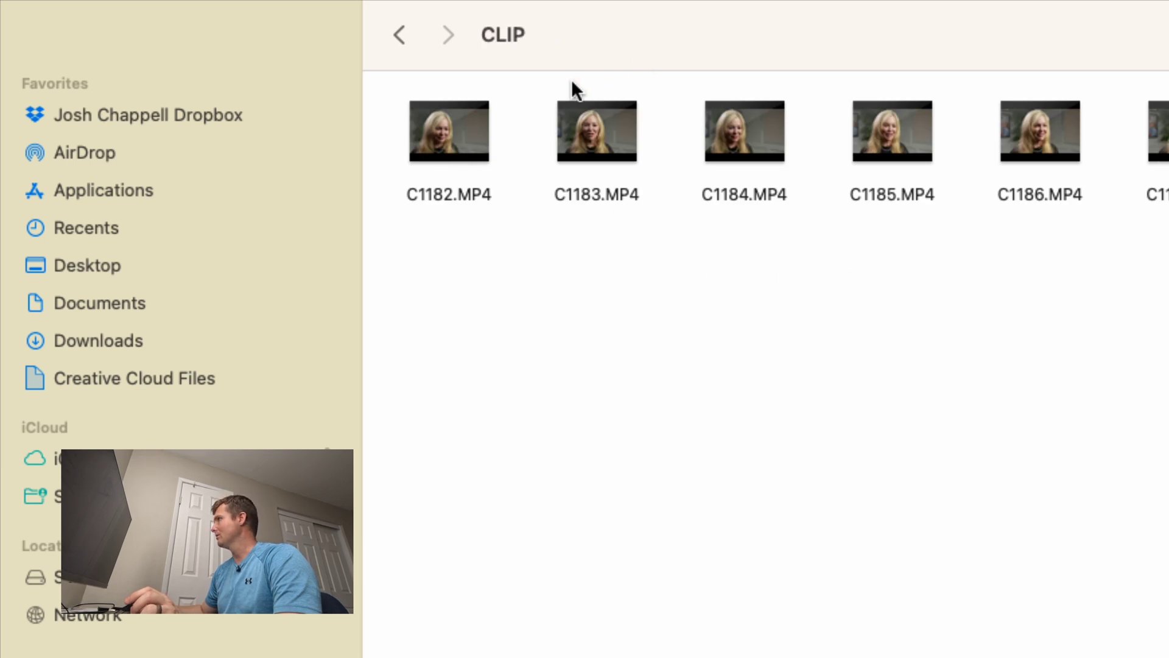
Check the TASCAM recordings in AUDIO > MUSIC, then go up to the folder holding the archive
click(409, 37)
click(409, 36)
double_click(457, 126)
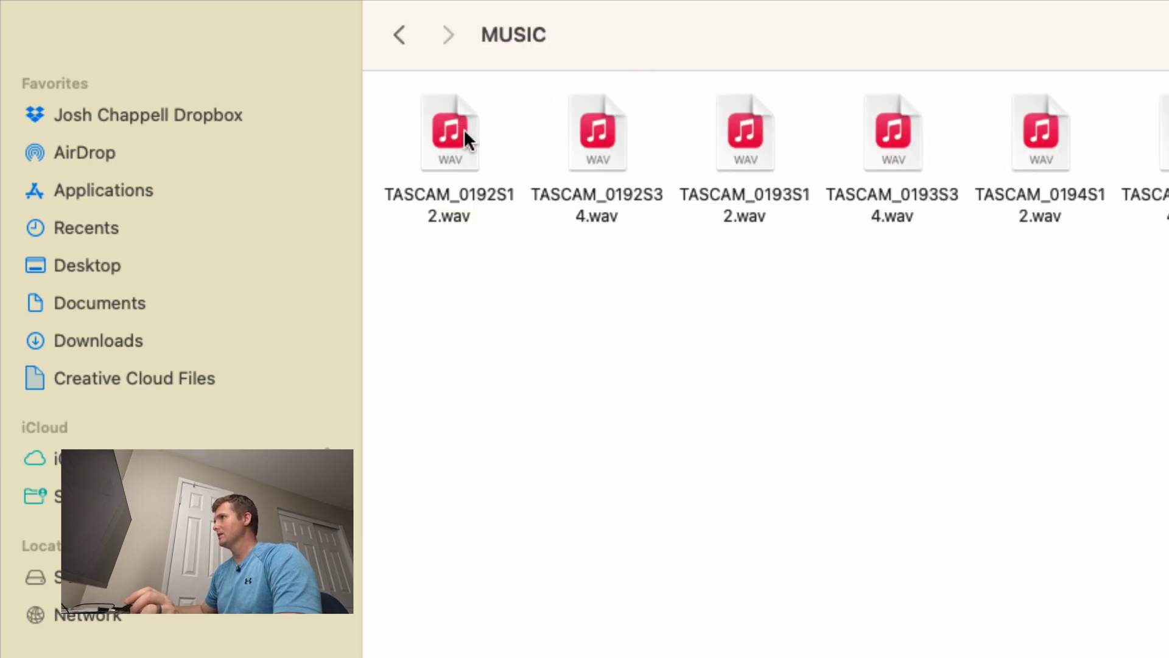
click(392, 31)
click(391, 31)
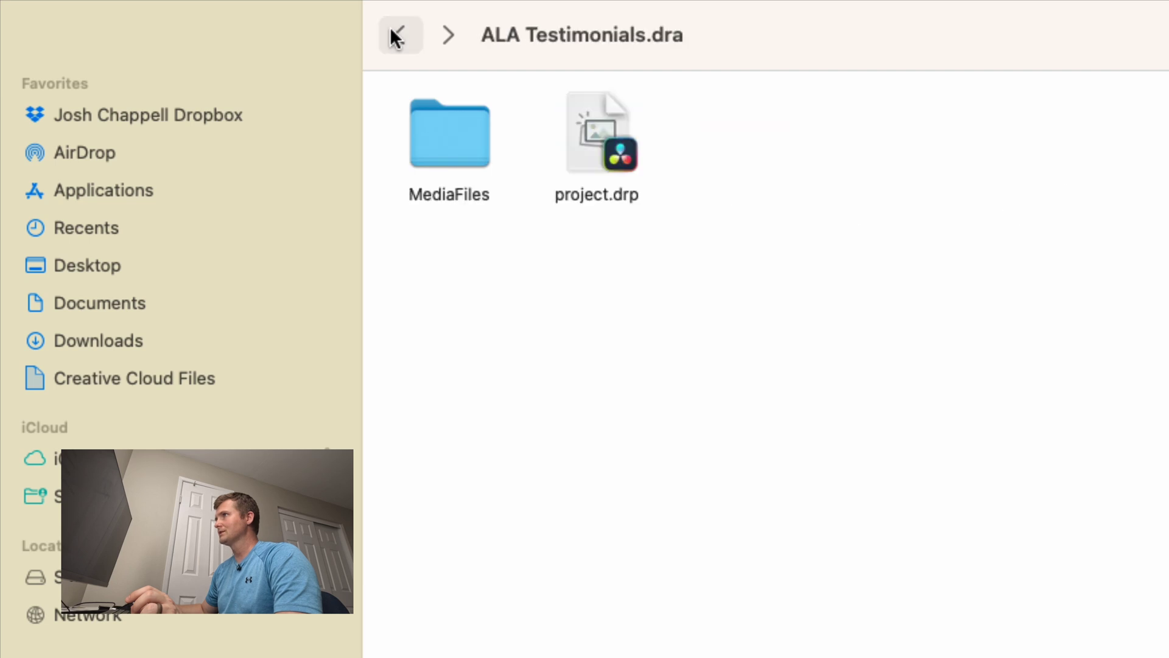
key(super+Up)
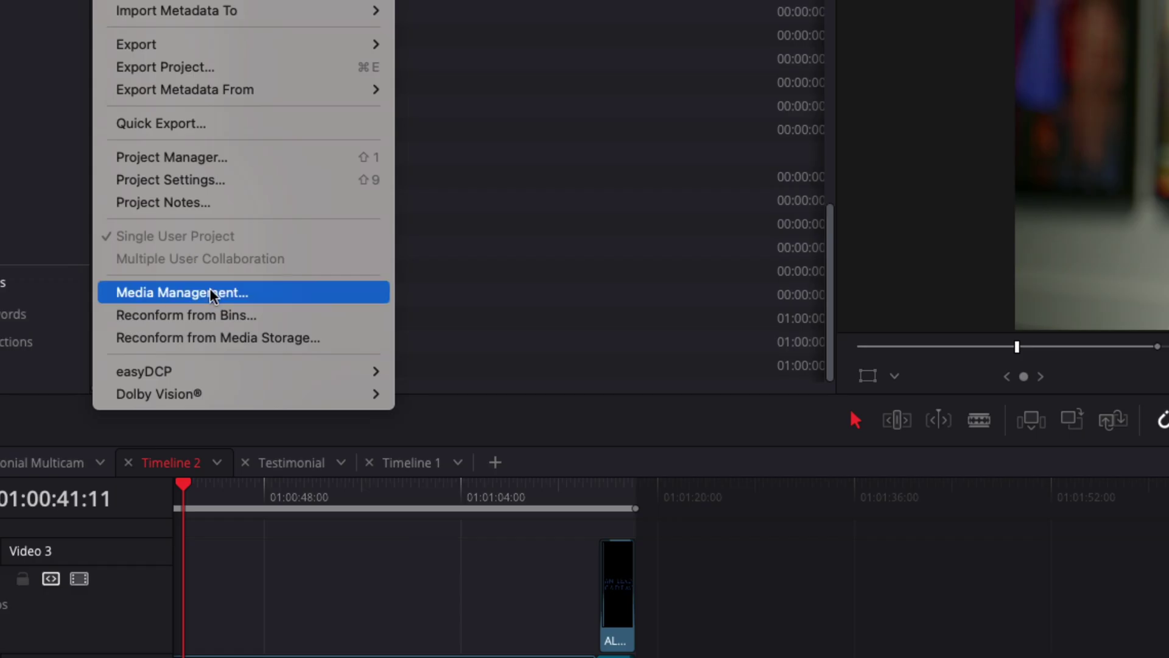
Set Media Management to Transcode by timeline with Timeline 2 checked, and review the Video settings
click(212, 292)
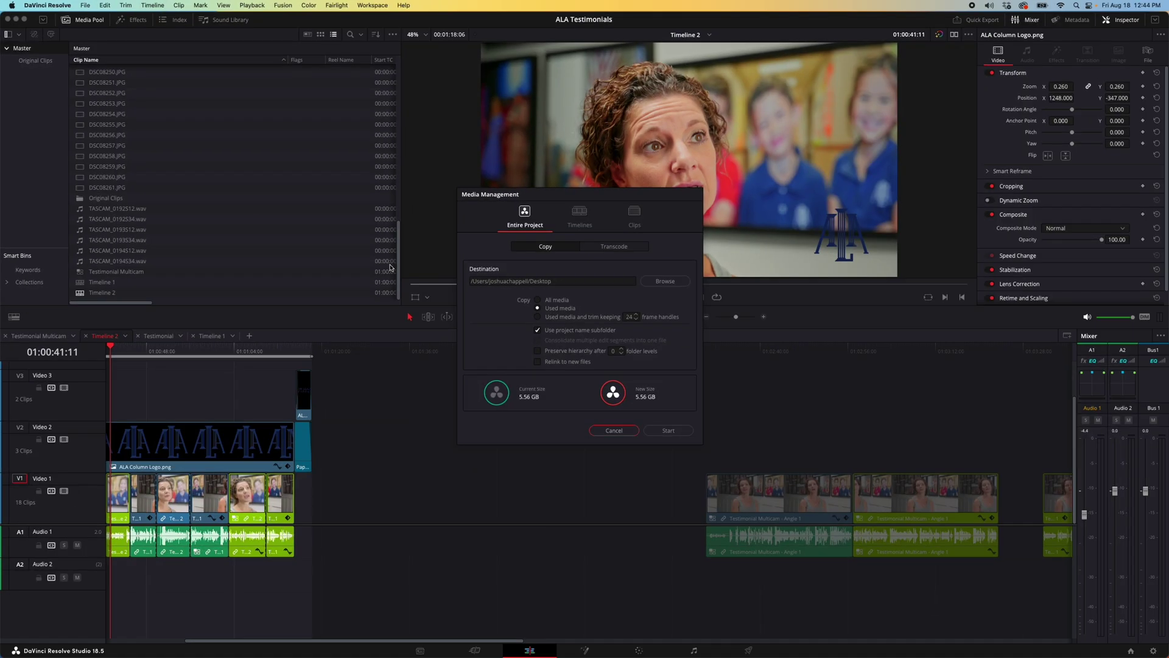
click(1115, 269)
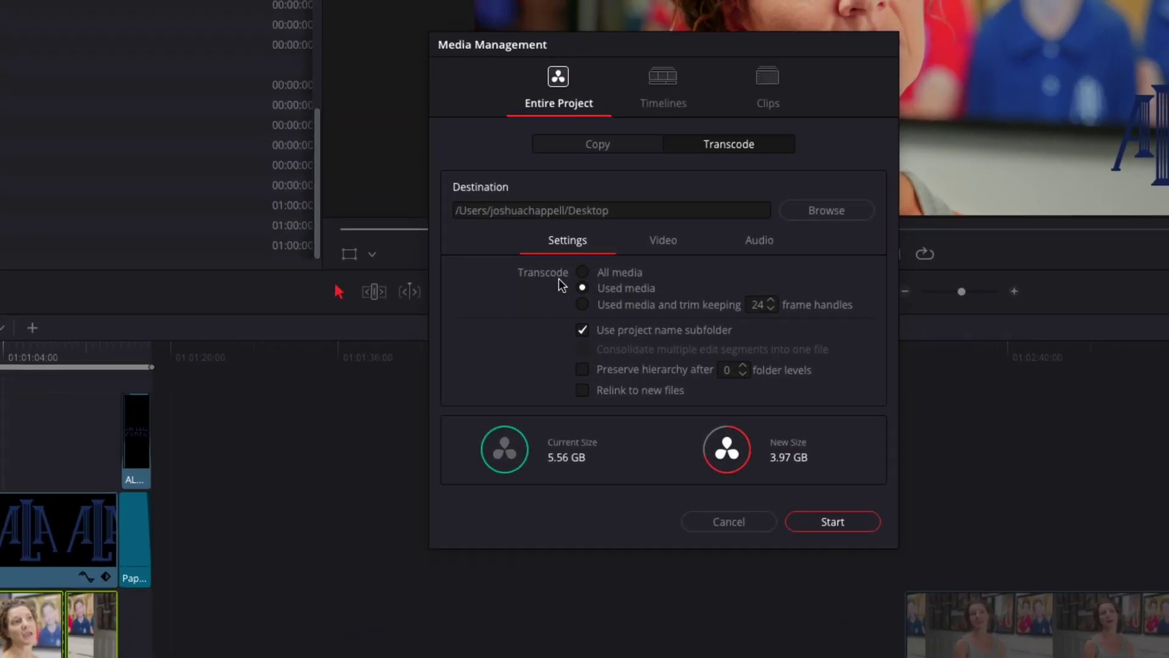
click(660, 90)
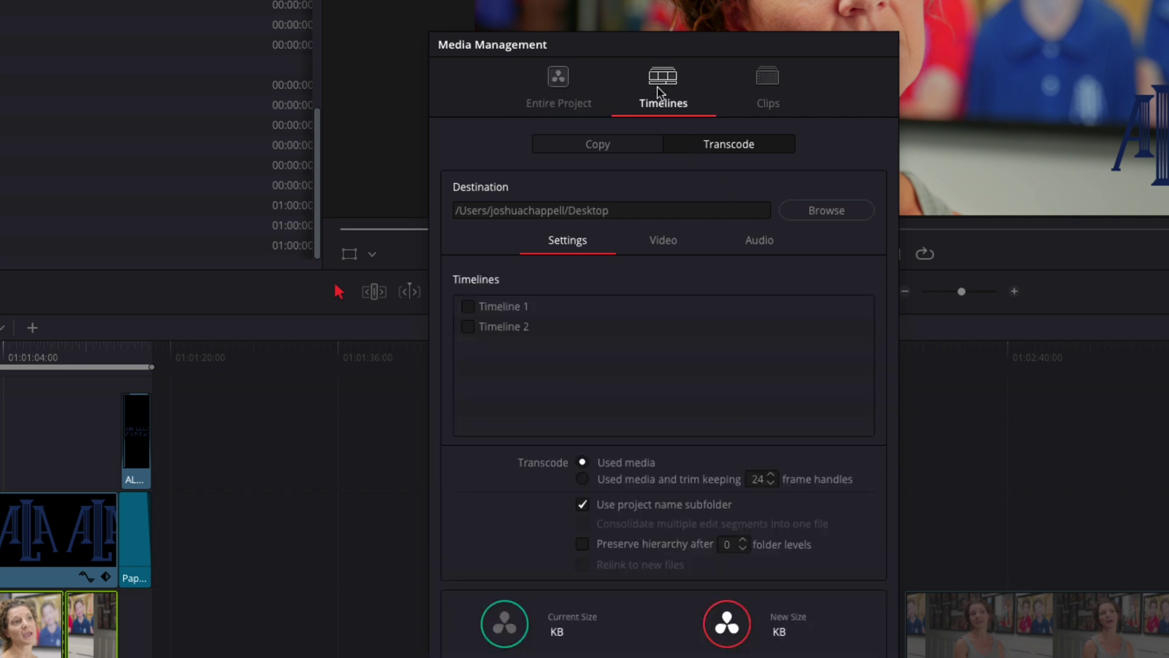
click(467, 327)
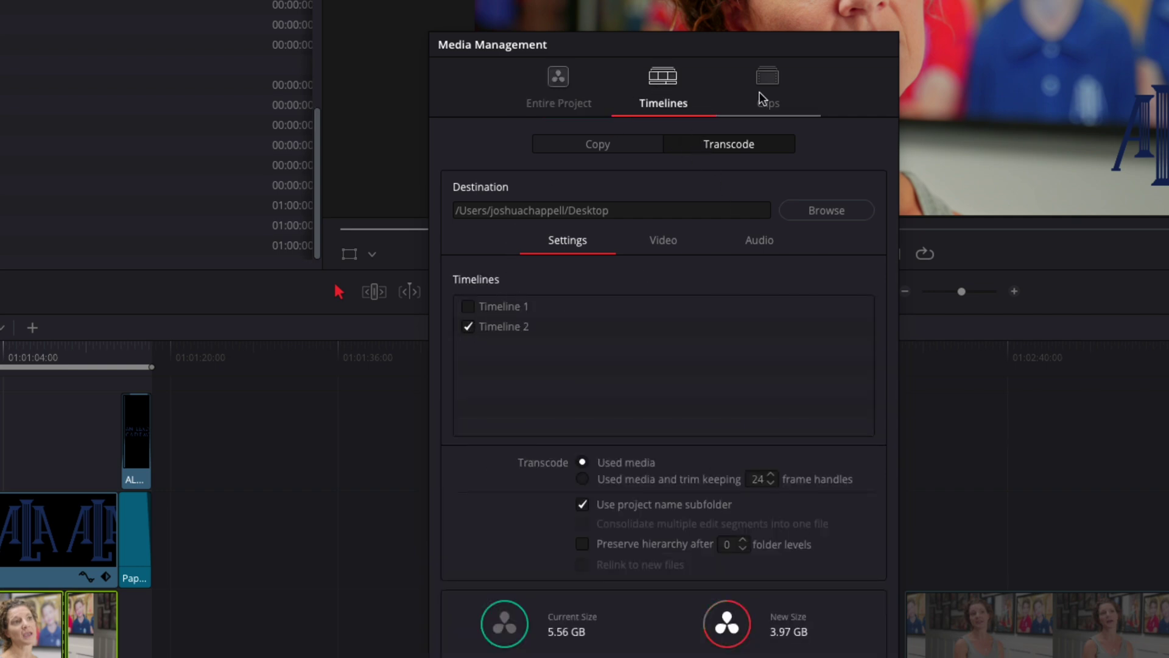
click(662, 239)
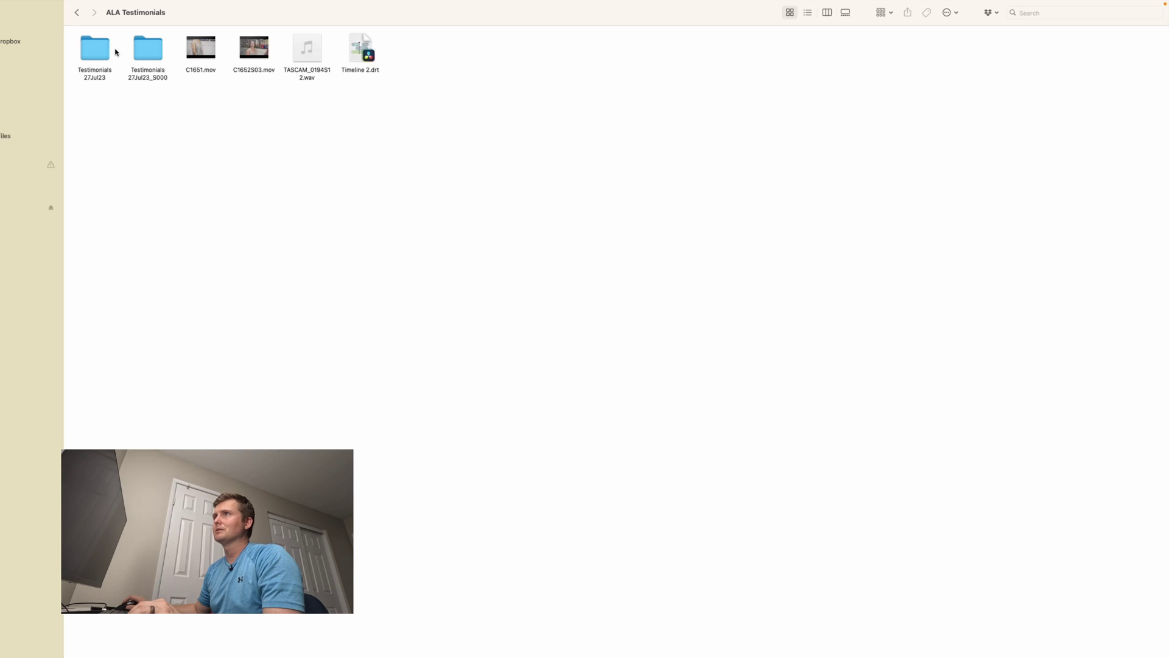
double_click(143, 49)
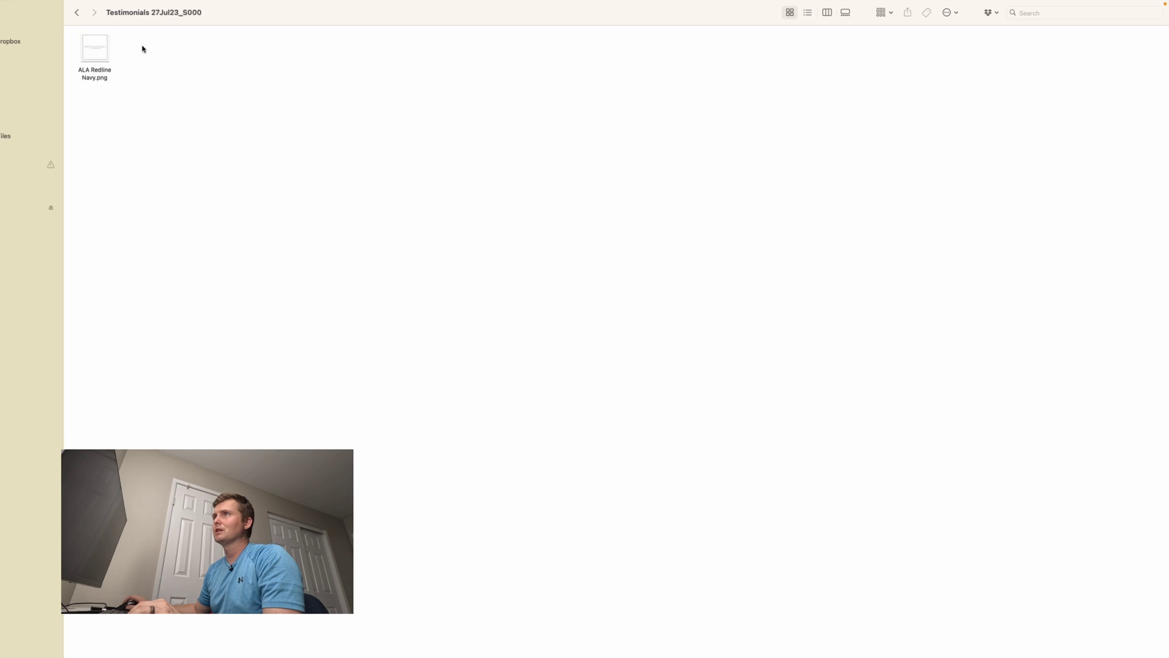
click(77, 13)
double_click(89, 50)
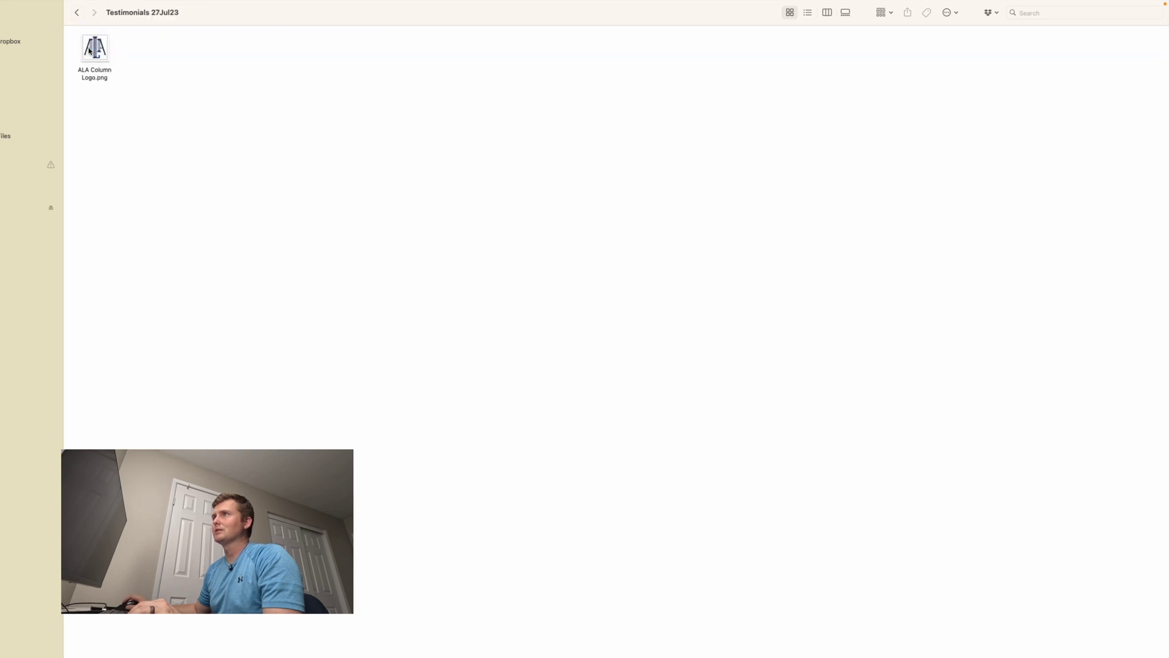
click(78, 12)
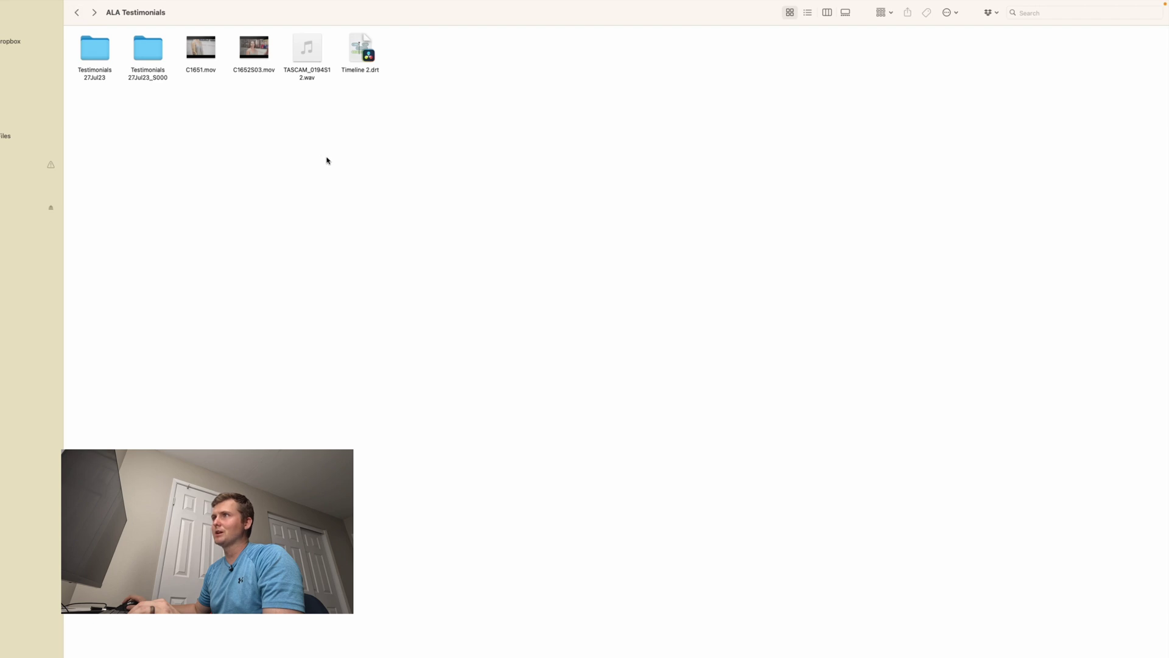
mouse_move(191, 54)
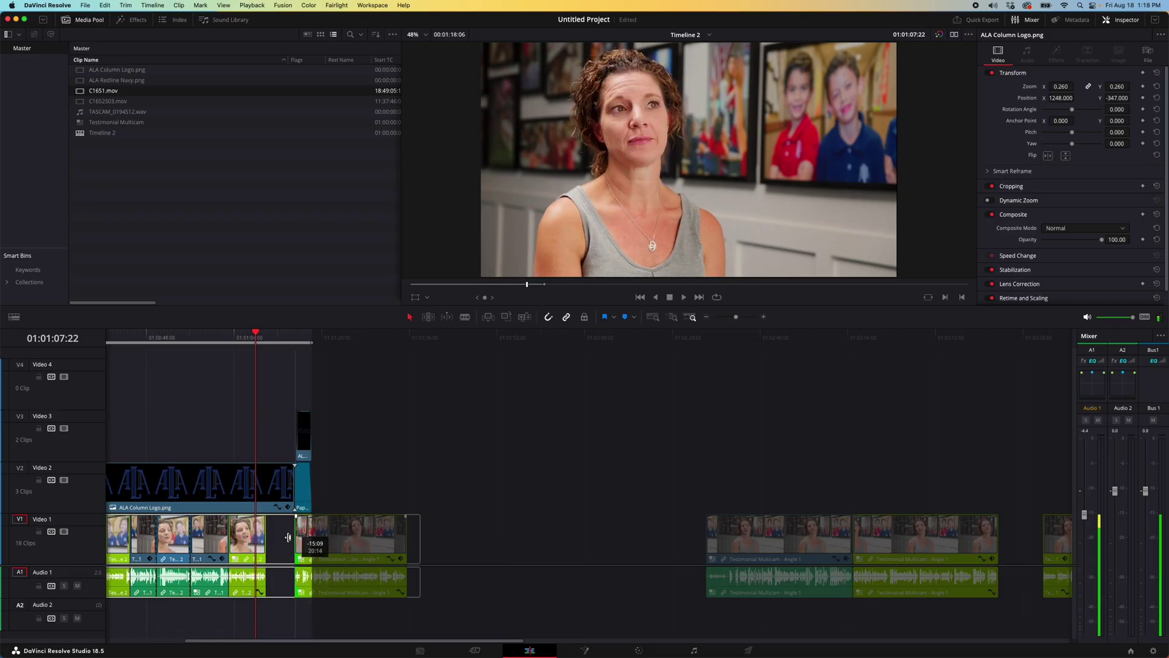
Trim the head of the last V1 clip and close the gap against the previous clips
drag(313, 539, 346, 539)
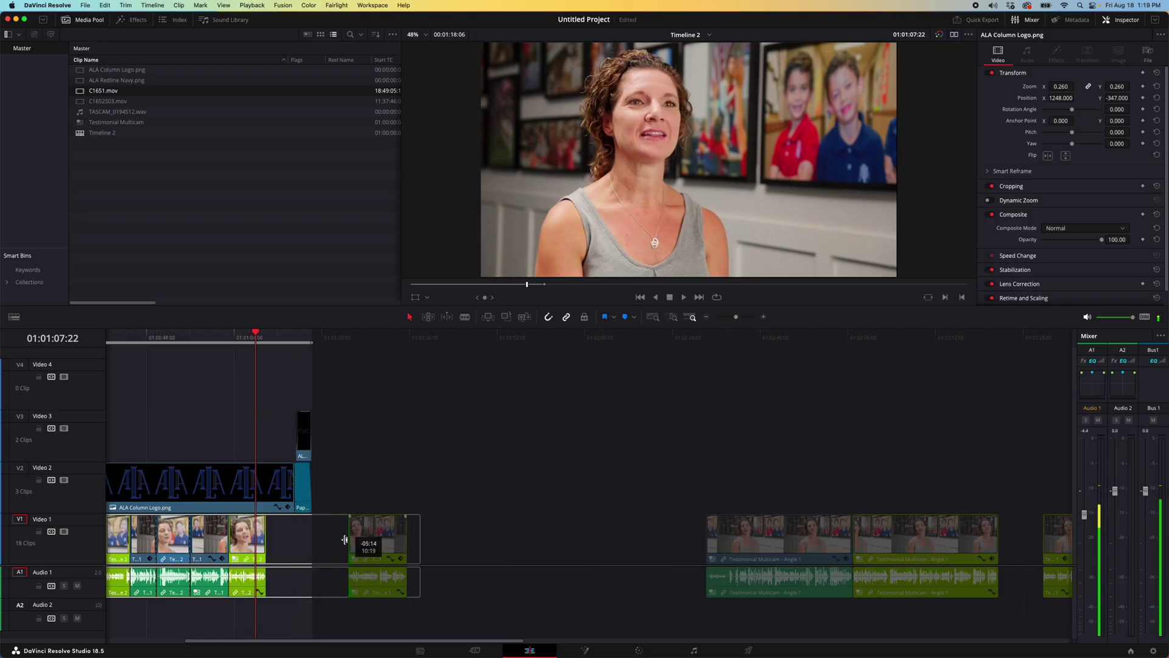
key(super+z)
key(super+shift+z)
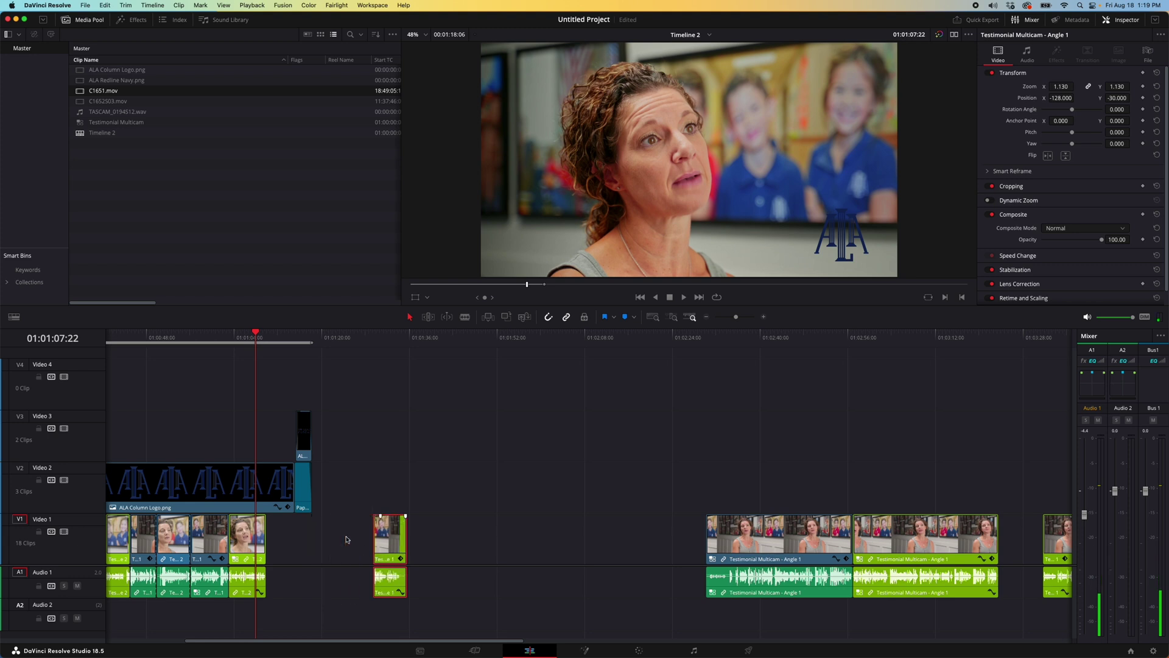
key(super+shift+z)
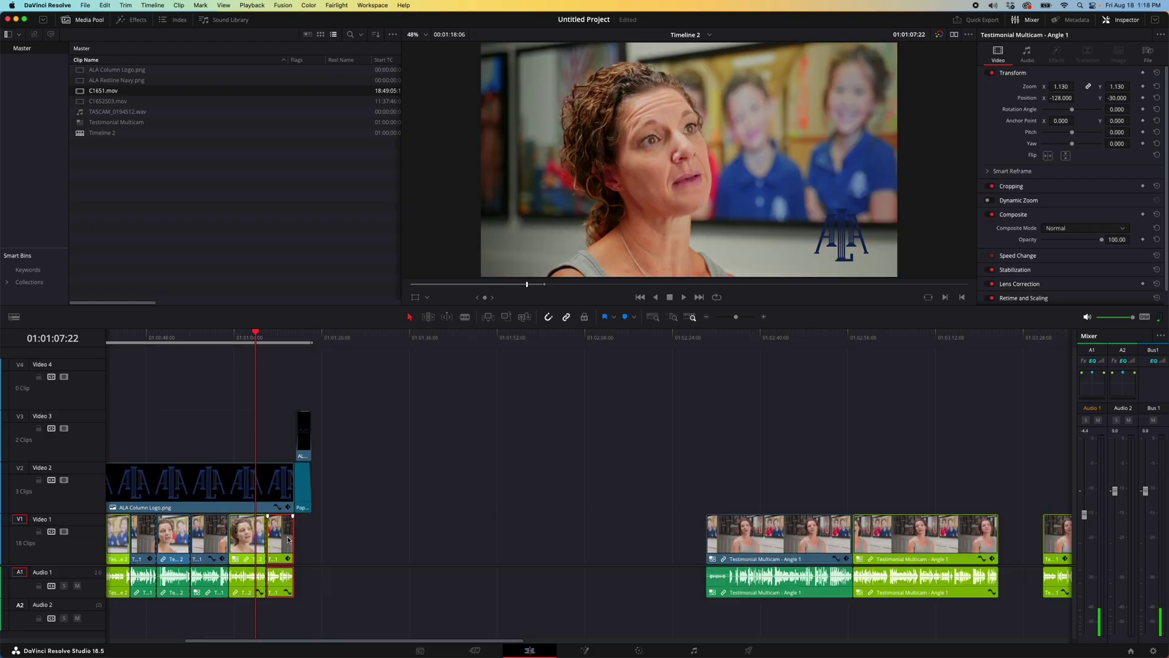
Try moving and extending the last V1 clip's start, then undo the extension
drag(525, 506, 695, 510)
drag(384, 537, 313, 540)
click(347, 539)
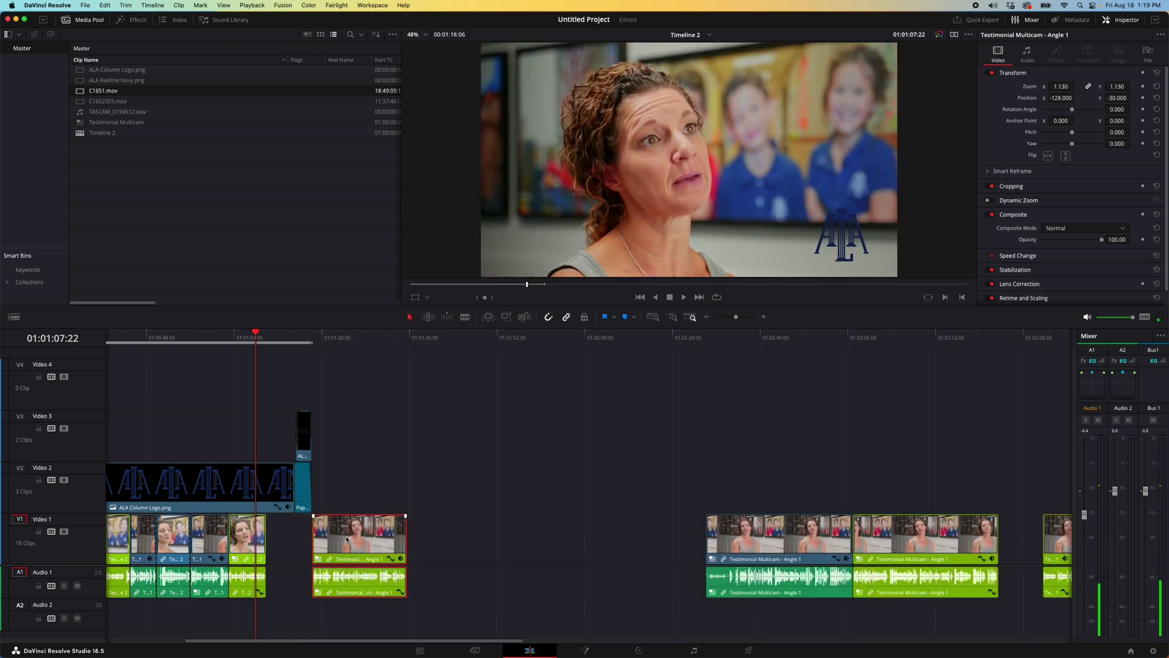
key(super+z)
key(super+z)
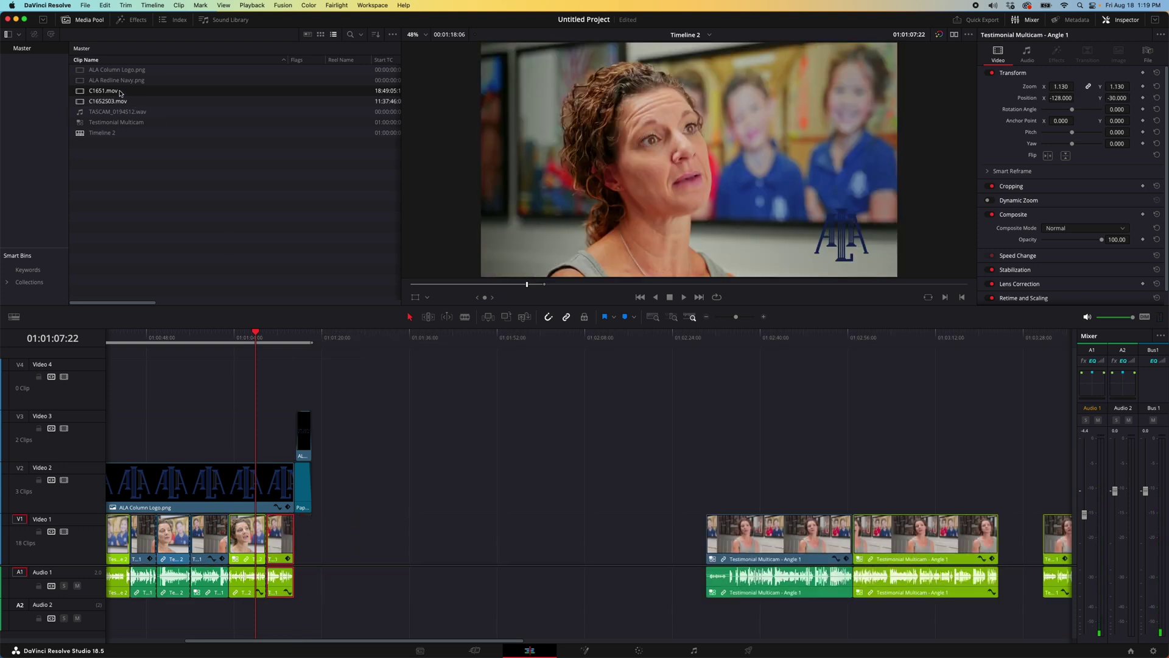